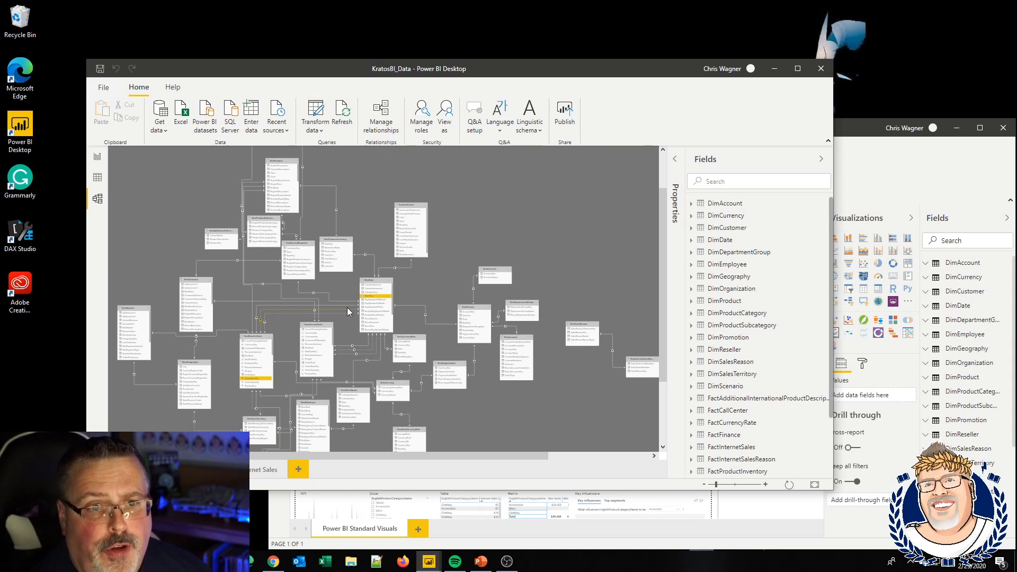
# - Examine the relationship diagram of the whole data model and open the Internet Sales diagram layout
pyautogui.scroll(-1, 357, 300)
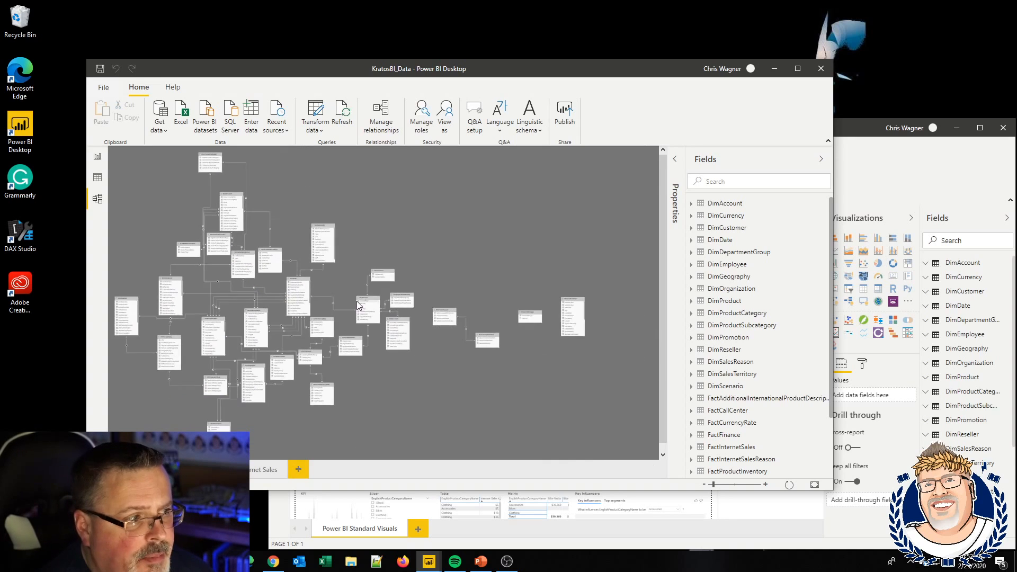
pyautogui.scroll(1, 357, 301)
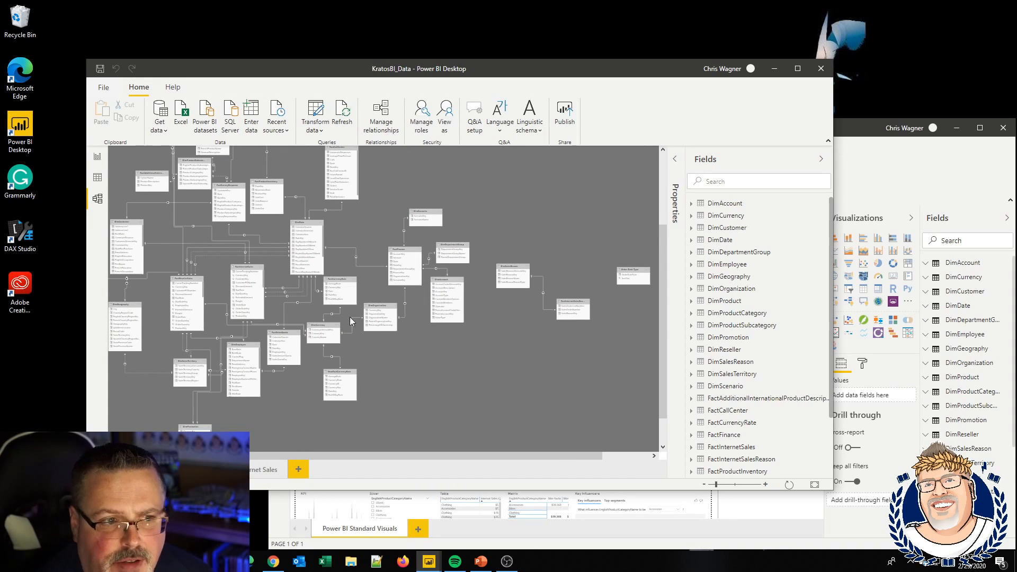
pyautogui.click(269, 471)
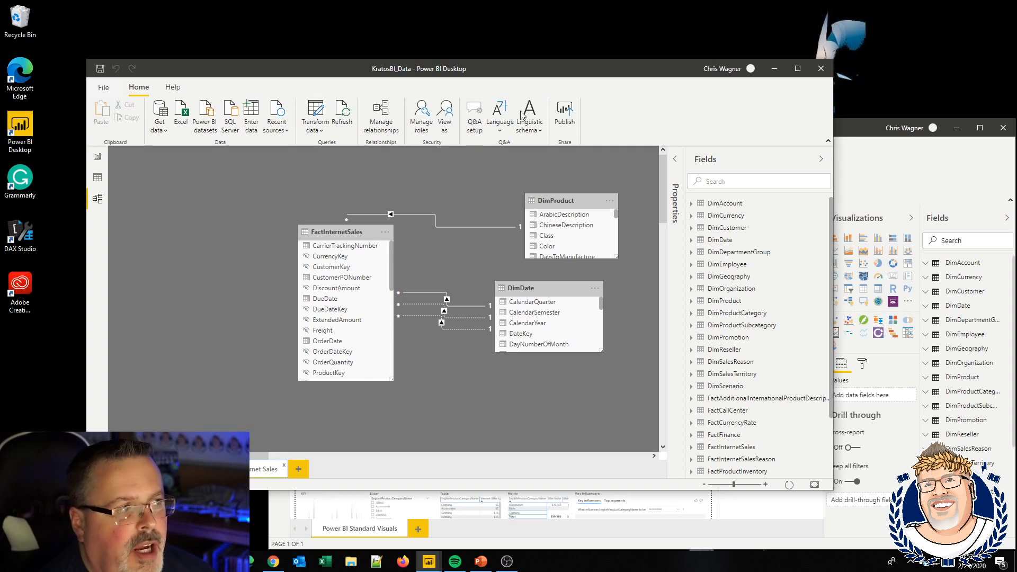
# - Save a copy of the report as KratosBI_Demo.pbix in the KratosBI Themes folder
pyautogui.click(104, 92)
pyautogui.click(145, 161)
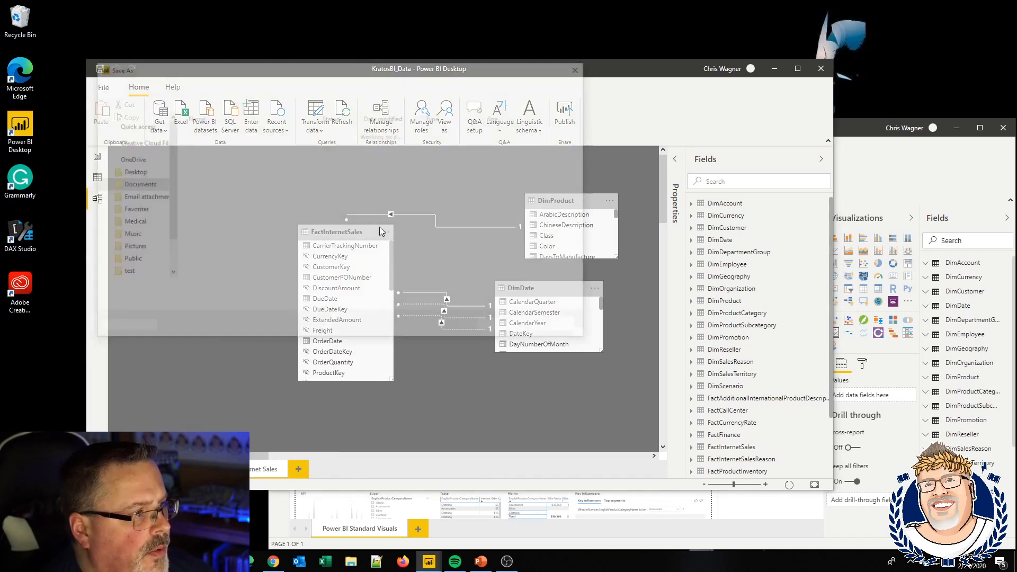
pyautogui.moveTo(199, 290)
pyautogui.mouseDown()
pyautogui.moveTo(164, 290)
pyautogui.moveTo(185, 291)
pyautogui.mouseUp()
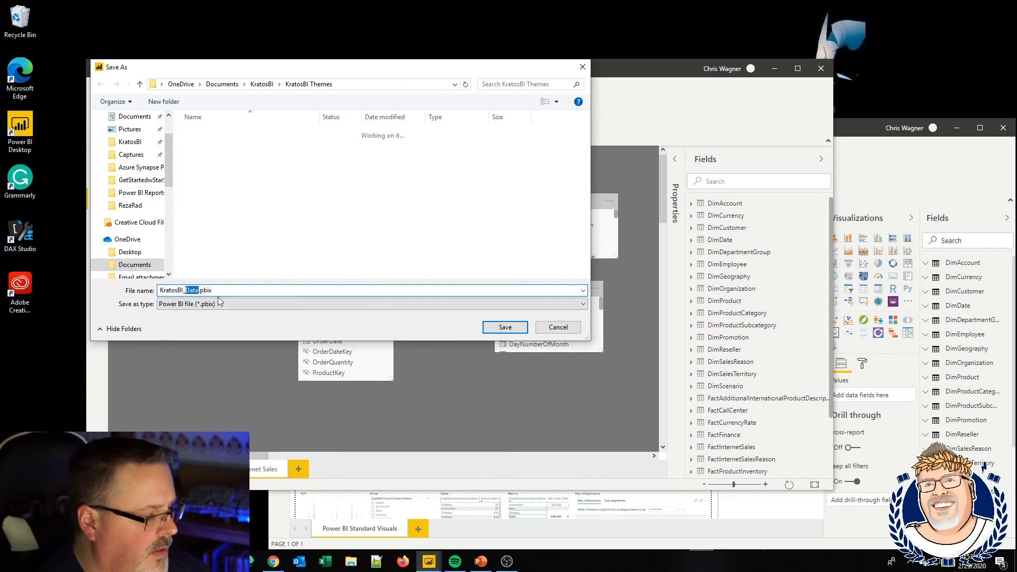
pyautogui.write('Demo')
pyautogui.press('Return')
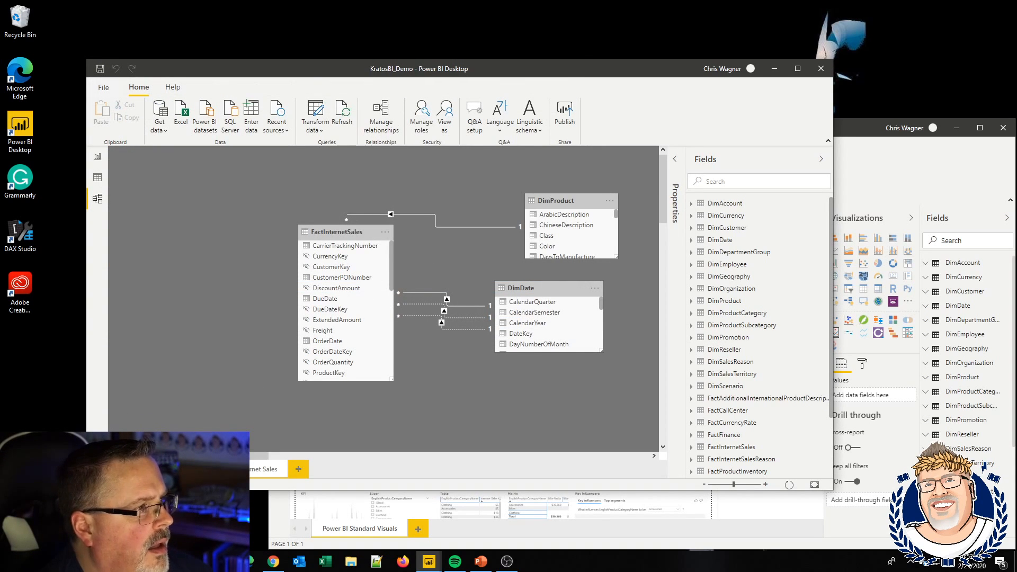
# - Return to the diagram containing all tables and examine their relationships
pyautogui.click(153, 469)
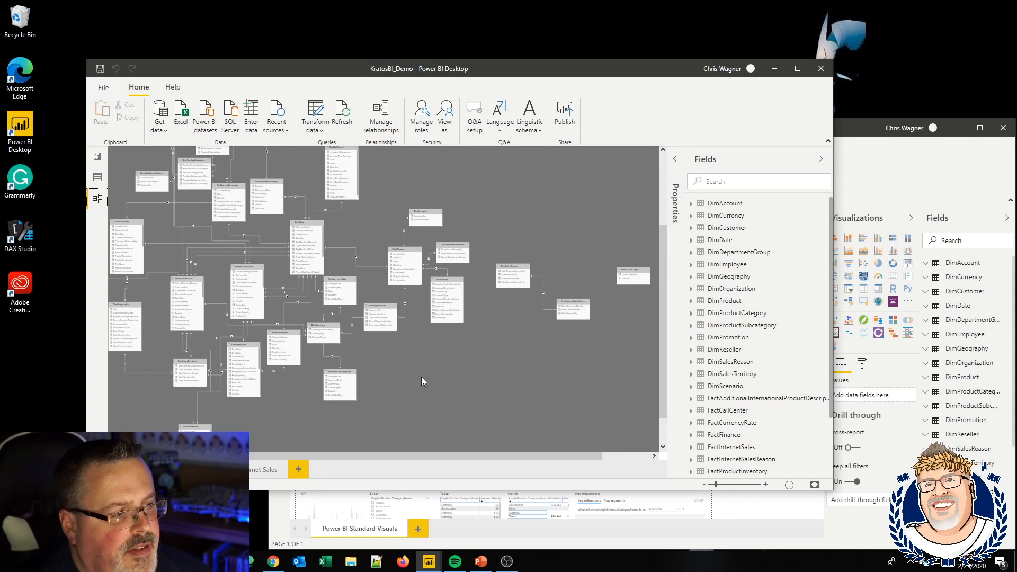
pyautogui.moveTo(409, 456); pyautogui.dragTo(334, 456)
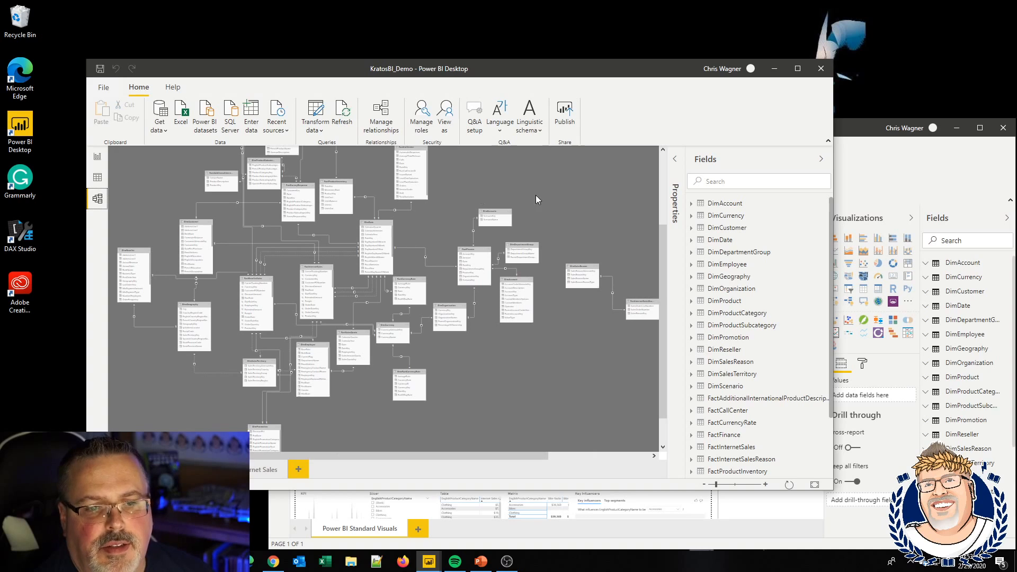
# - Add a stacked bar chart to the report page with Reseller Sales Amt from FactResellerSales as its value
pyautogui.click(97, 158)
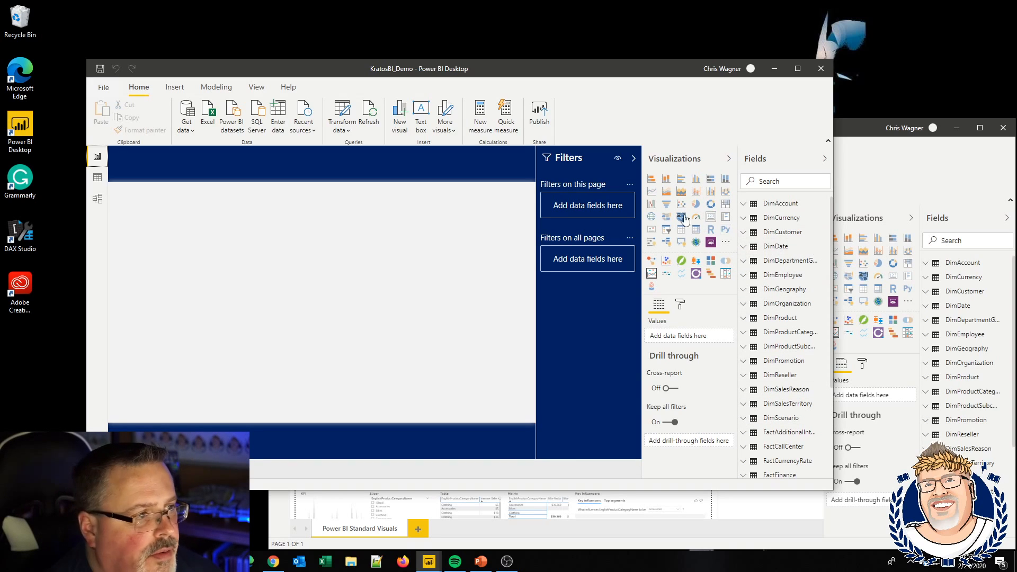
pyautogui.click(652, 180)
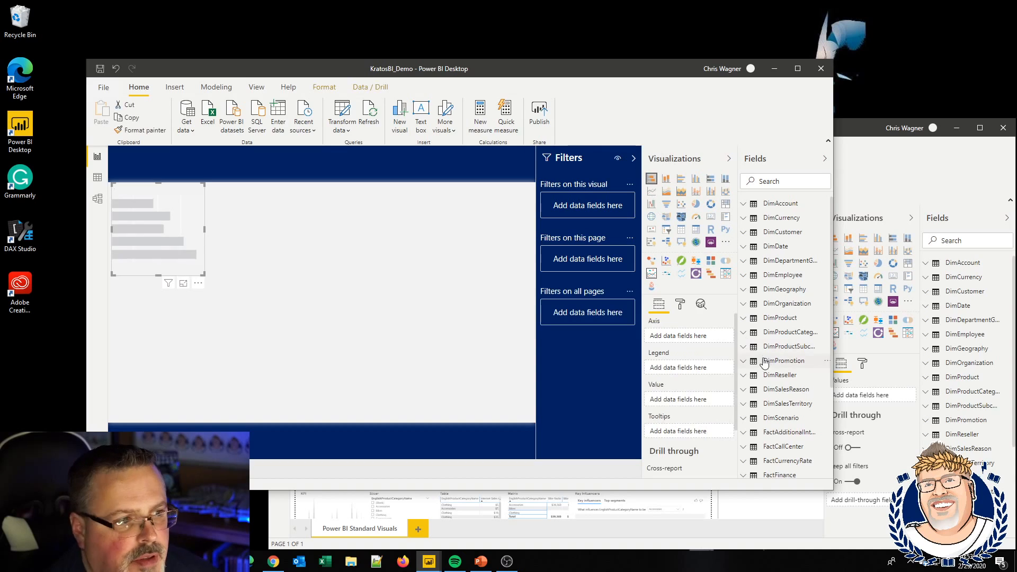
pyautogui.scroll(-5, 747, 337)
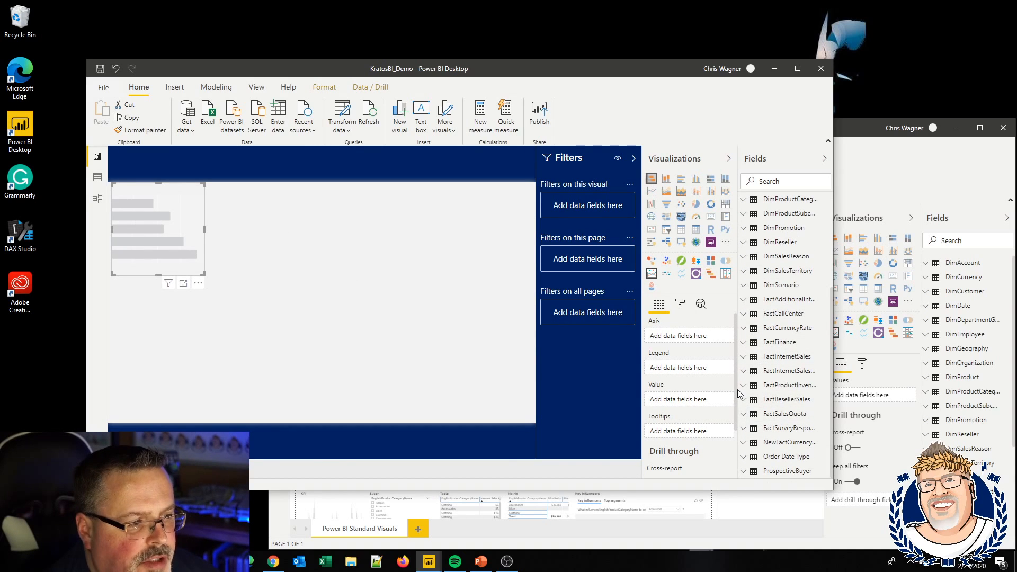
pyautogui.click(745, 390)
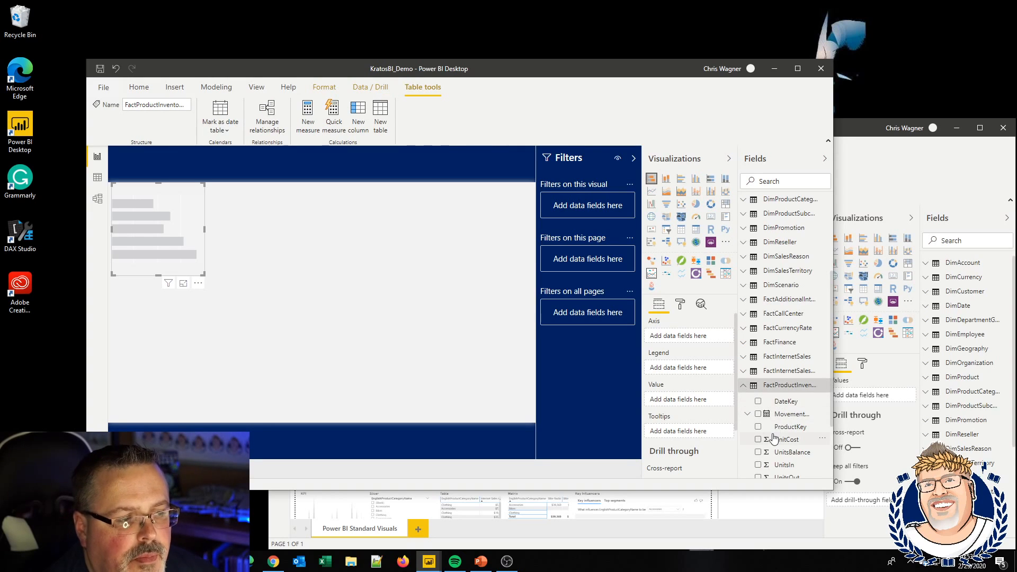
pyautogui.scroll(-2, 747, 387)
pyautogui.click(743, 333)
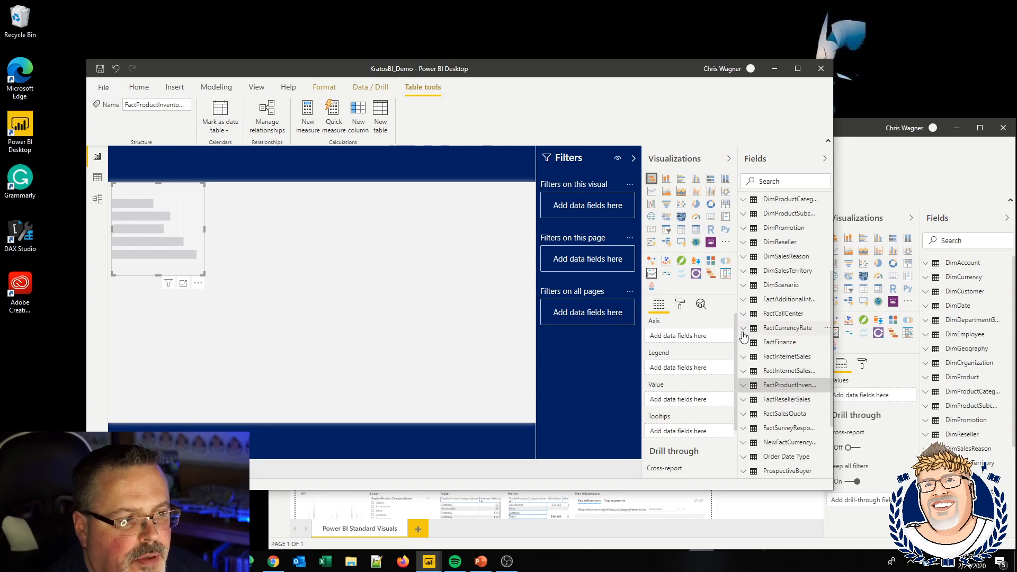
pyautogui.click(744, 401)
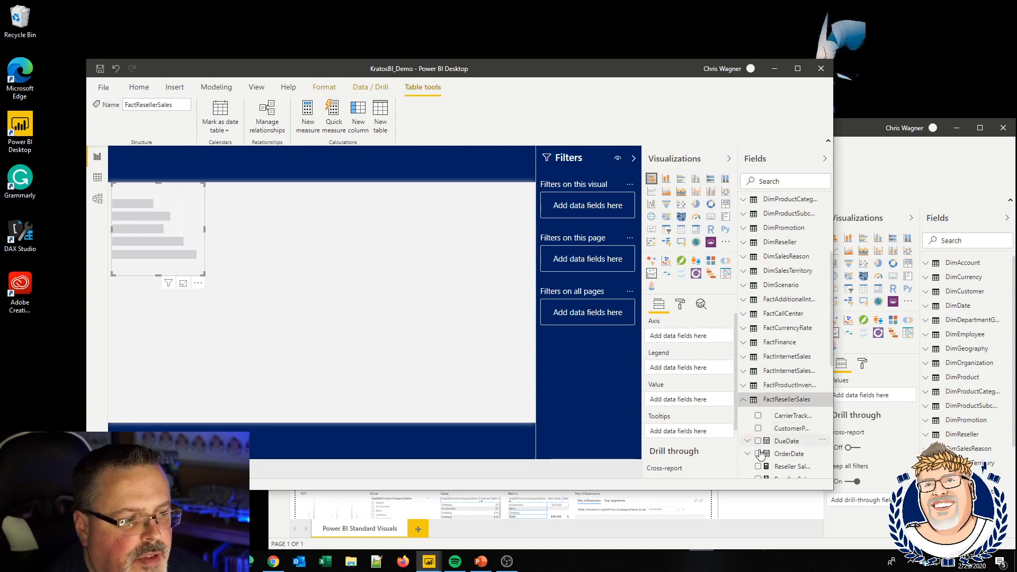
pyautogui.scroll(-3, 759, 455)
pyautogui.click(758, 373)
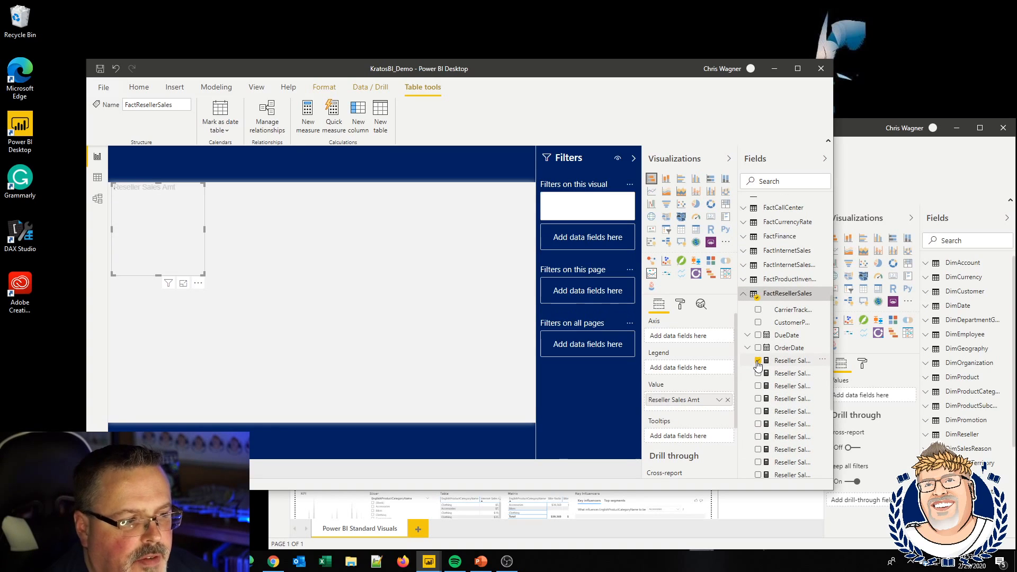
# - Put EnglishDescription from DimProduct on the bar chart's axis and enlarge the chart to nearly the page's full width
pyautogui.scroll(5, 758, 245)
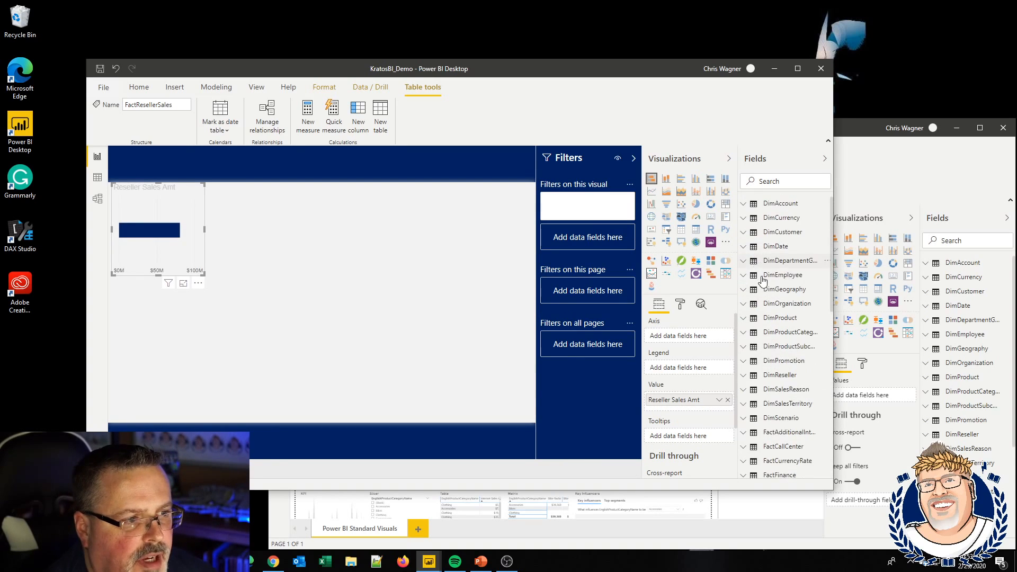
pyautogui.click(751, 223)
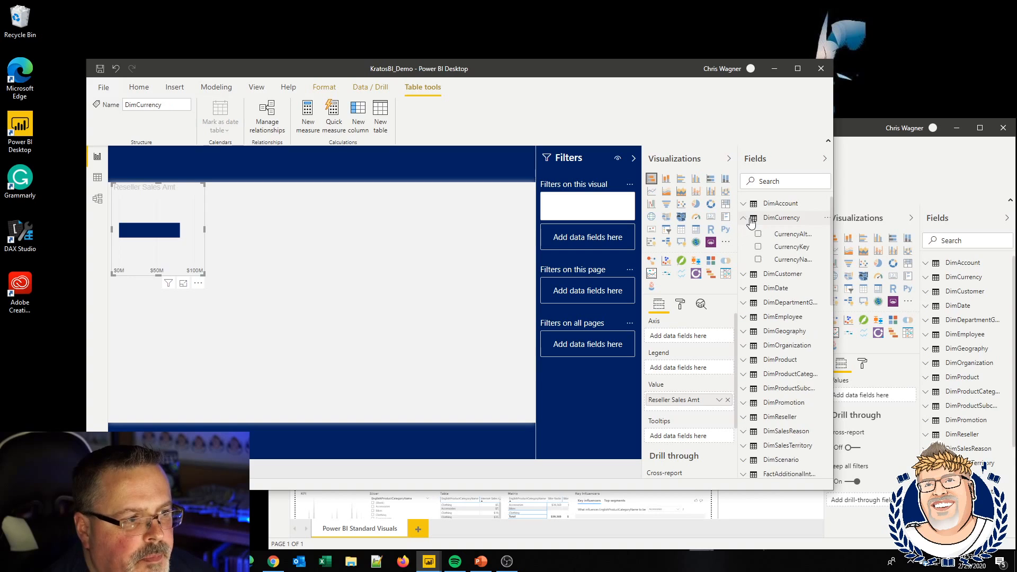
pyautogui.click(747, 219)
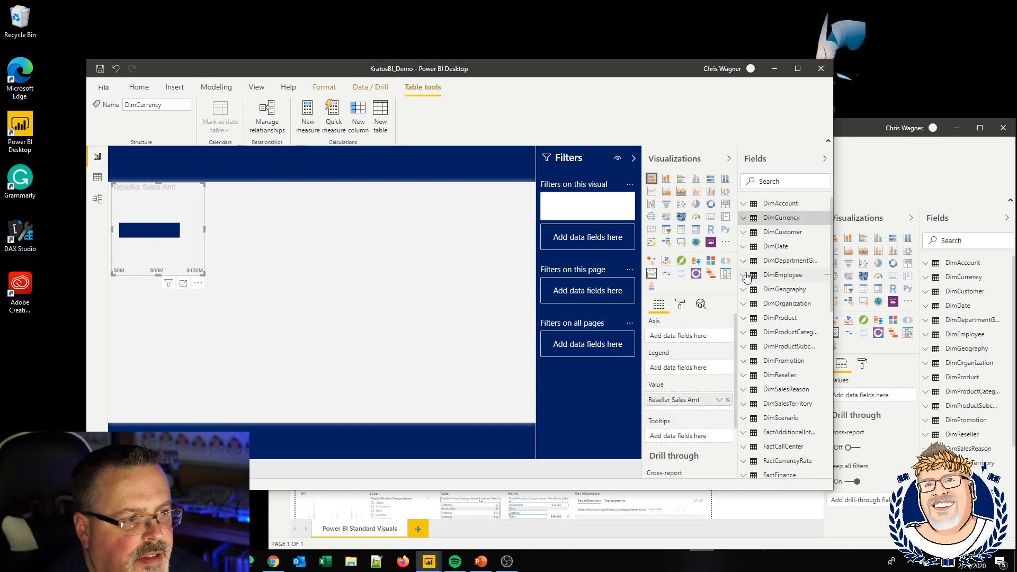
pyautogui.click(744, 320)
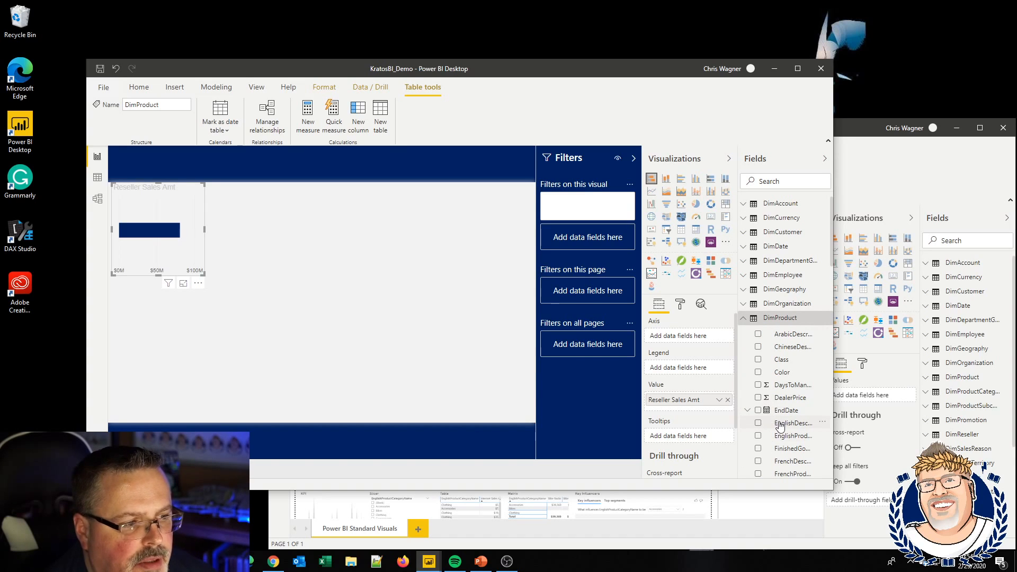
pyautogui.moveTo(781, 424); pyautogui.dragTo(680, 340)
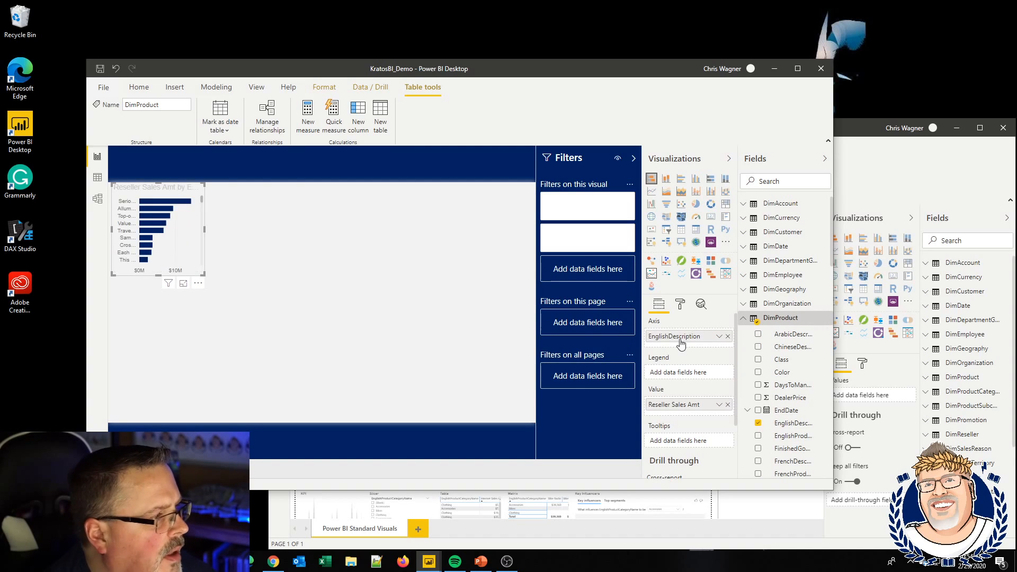
pyautogui.moveTo(204, 274); pyautogui.dragTo(255, 337)
pyautogui.moveTo(334, 395); pyautogui.dragTo(511, 349)
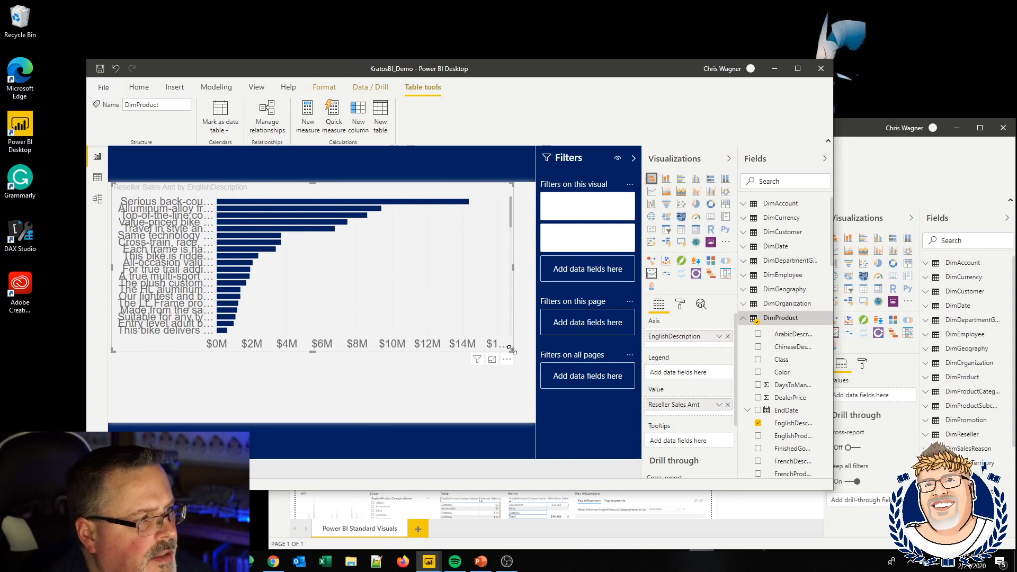
# - Switch the visual through stacked column chart, clustered bar chart and slicer, ending with a line chart
pyautogui.click(667, 180)
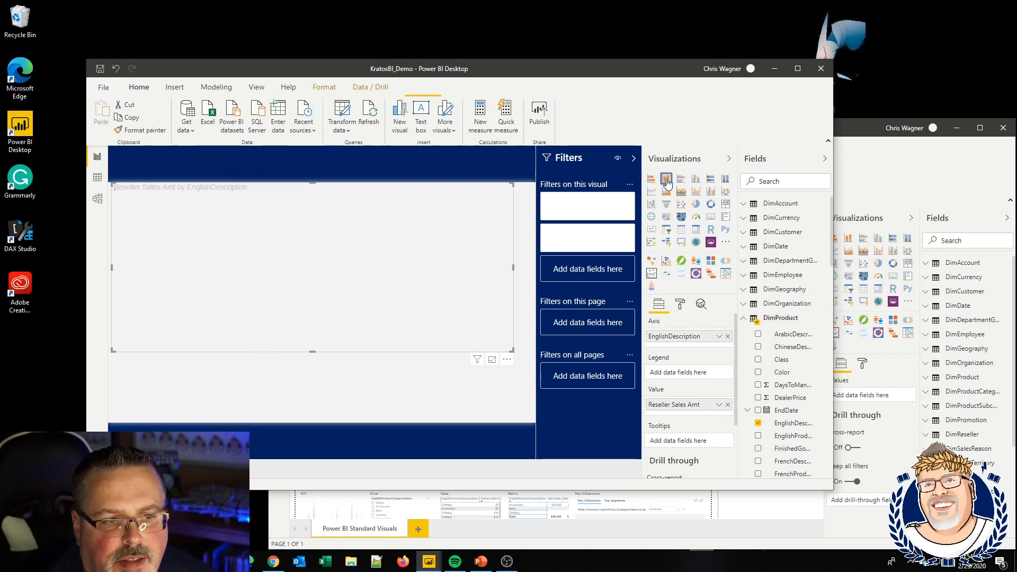
pyautogui.click(681, 181)
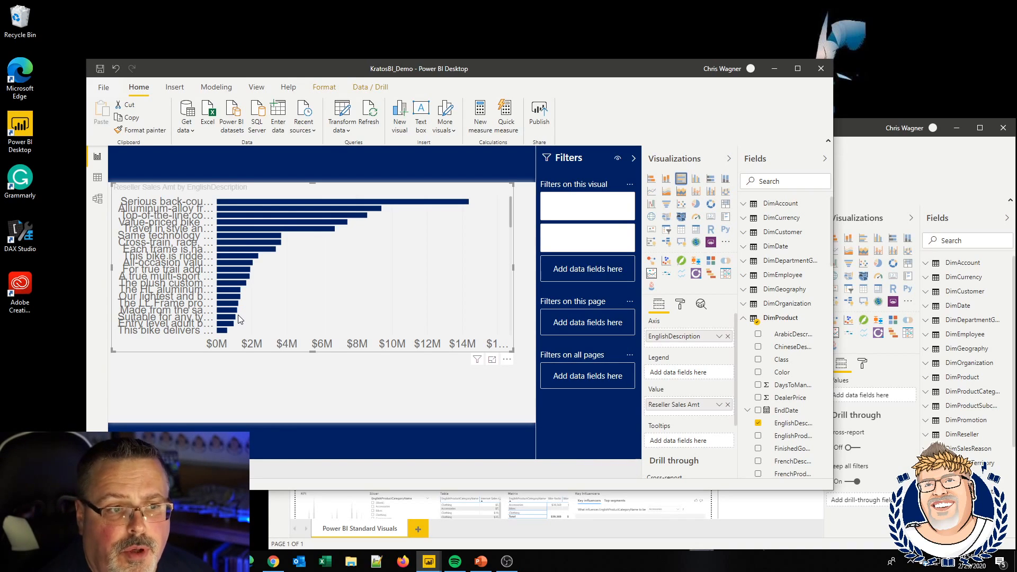
pyautogui.click(666, 229)
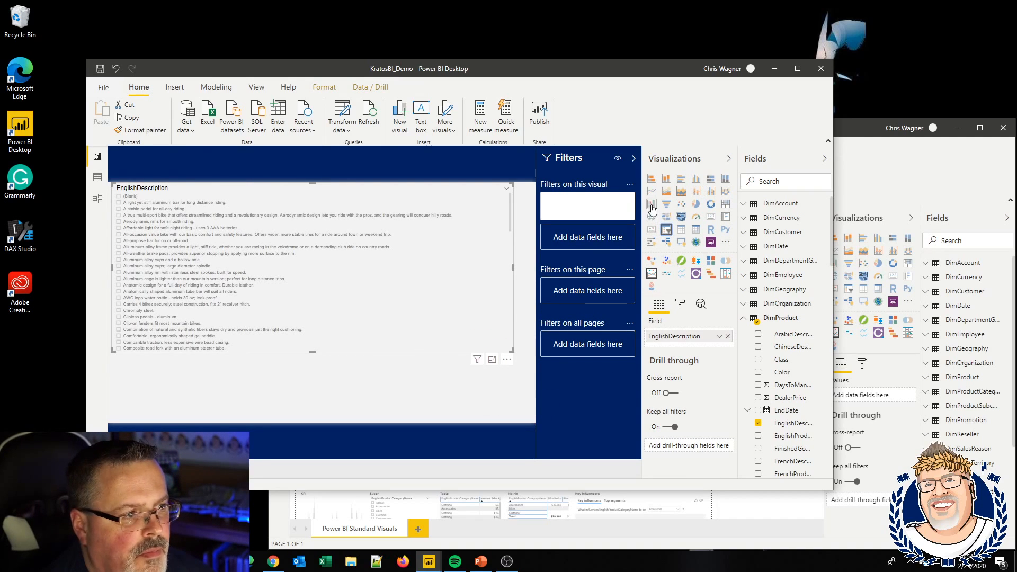
pyautogui.click(652, 194)
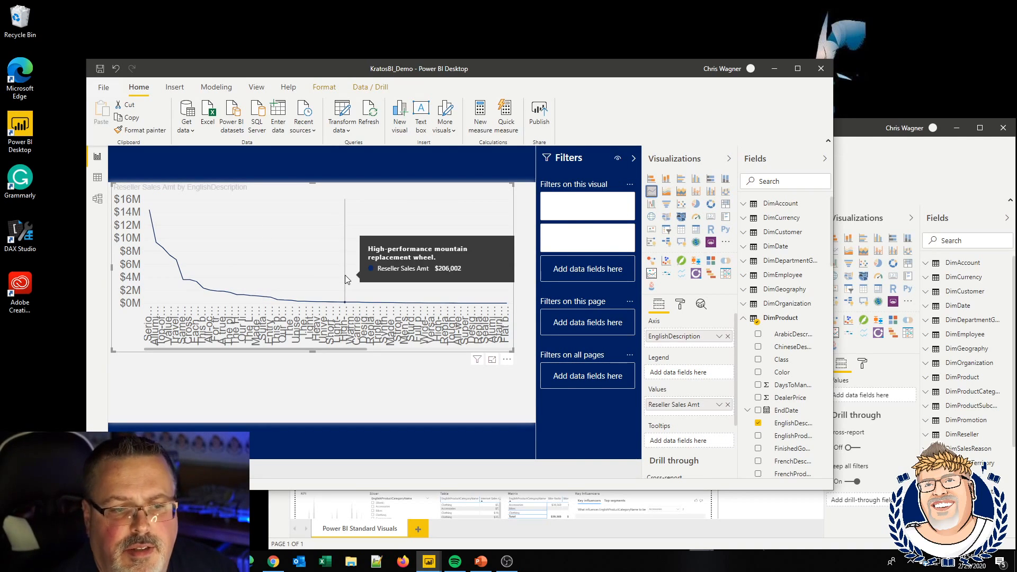
# - Minimize the KratosBI_Demo report and maximize the KratosBI_Visuals report window
pyautogui.click(774, 68)
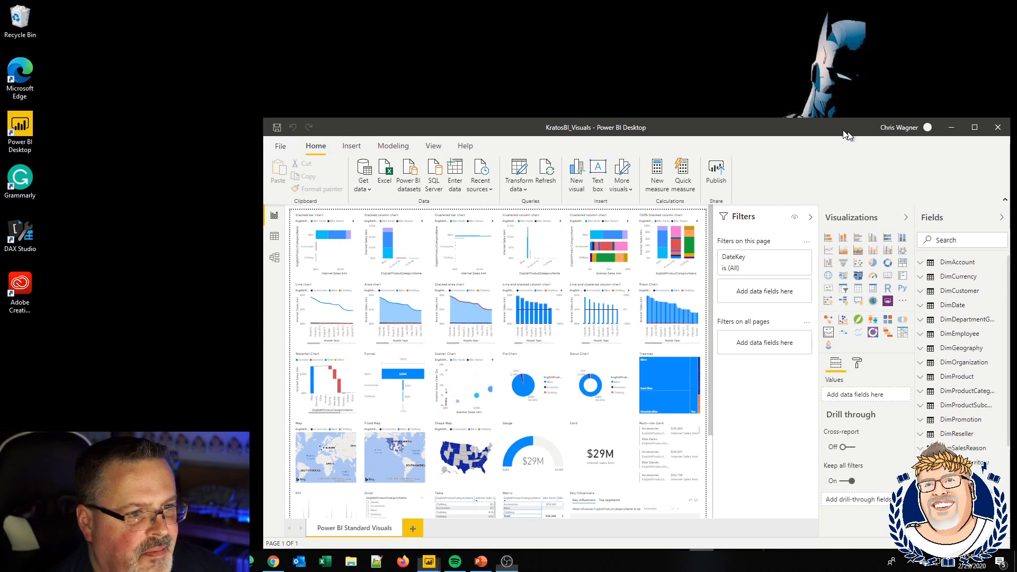
pyautogui.moveTo(844, 130); pyautogui.dragTo(731, 57)
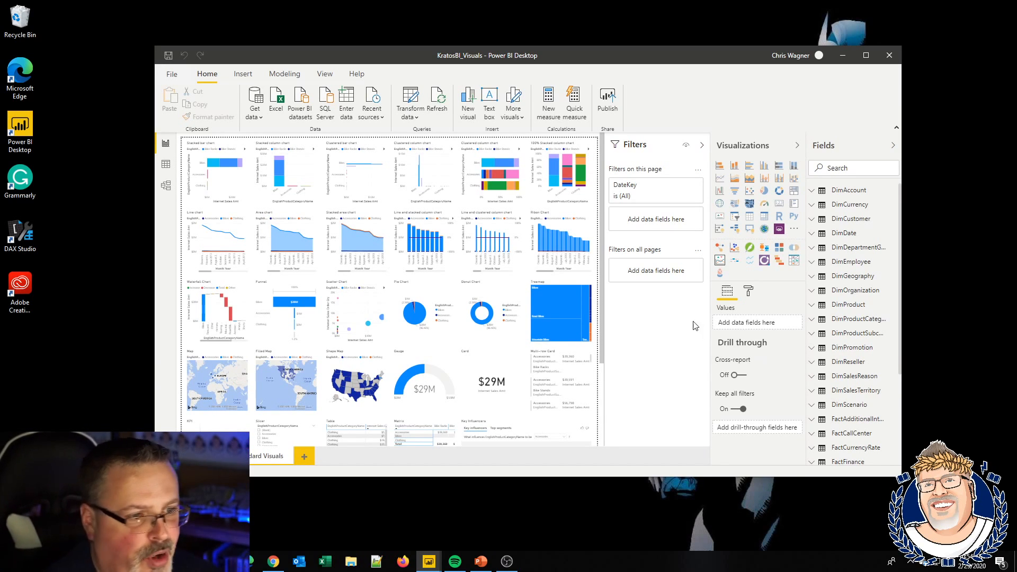
pyautogui.click(866, 56)
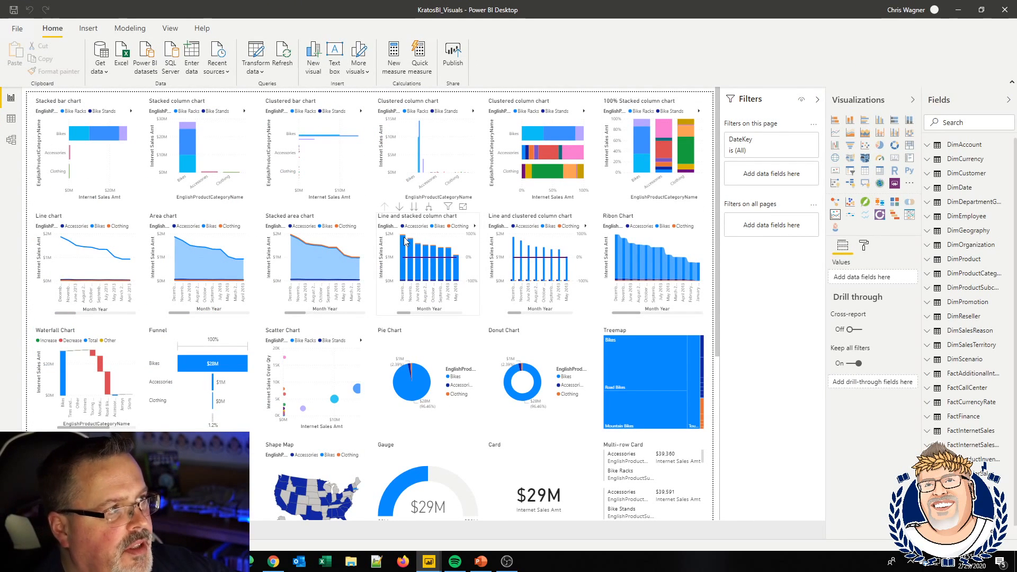
# - Try the built-in purple theme on the report, and replace it with the dark blue theme that has a curved-line background
pyautogui.moveTo(405, 238)
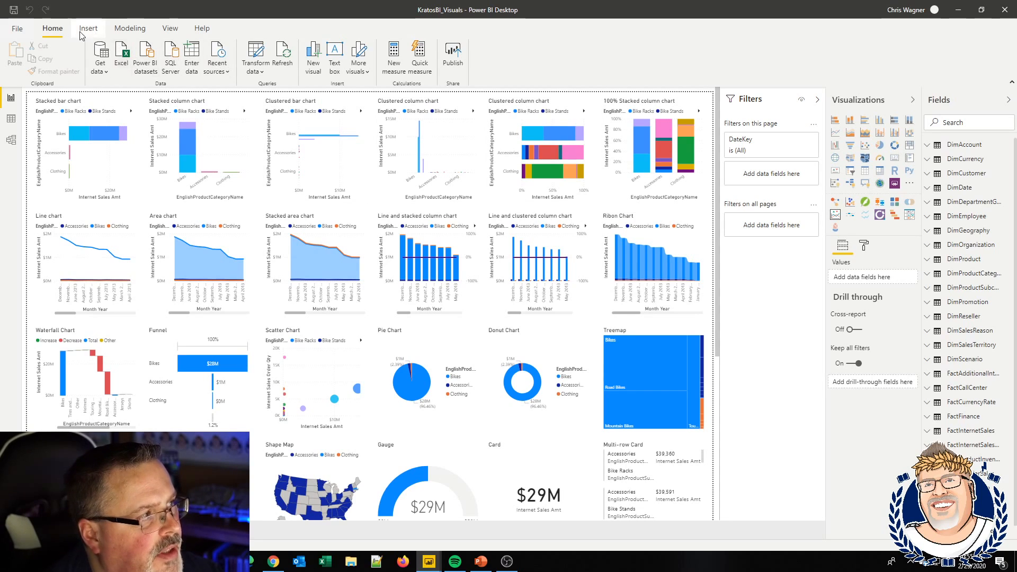
pyautogui.click(170, 29)
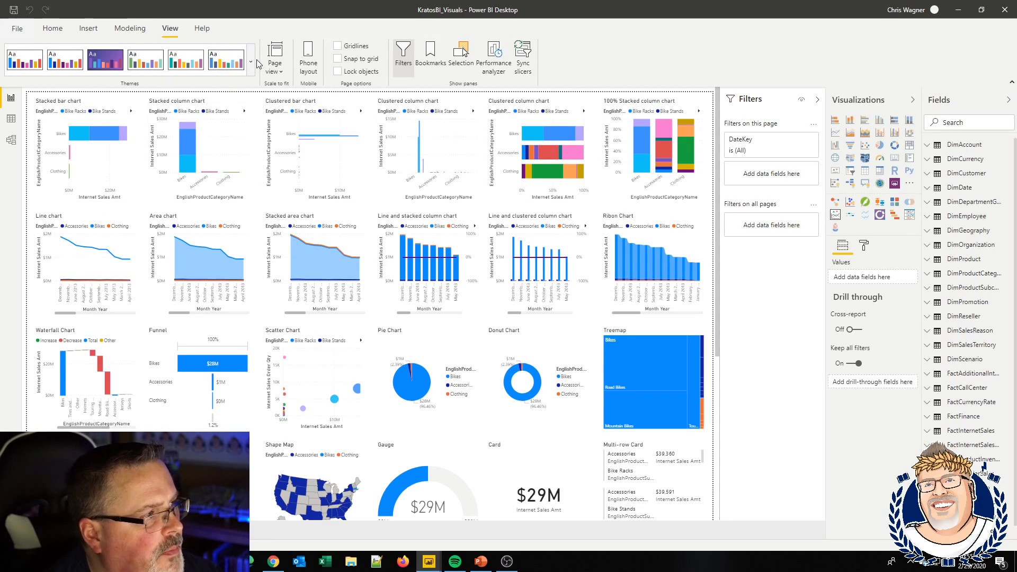
pyautogui.click(104, 65)
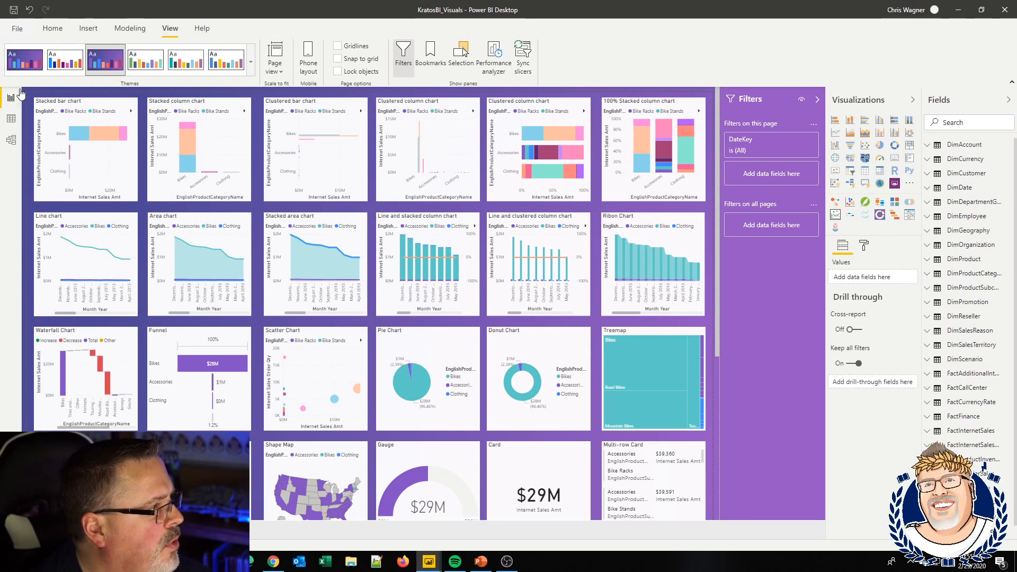
pyautogui.click(252, 53)
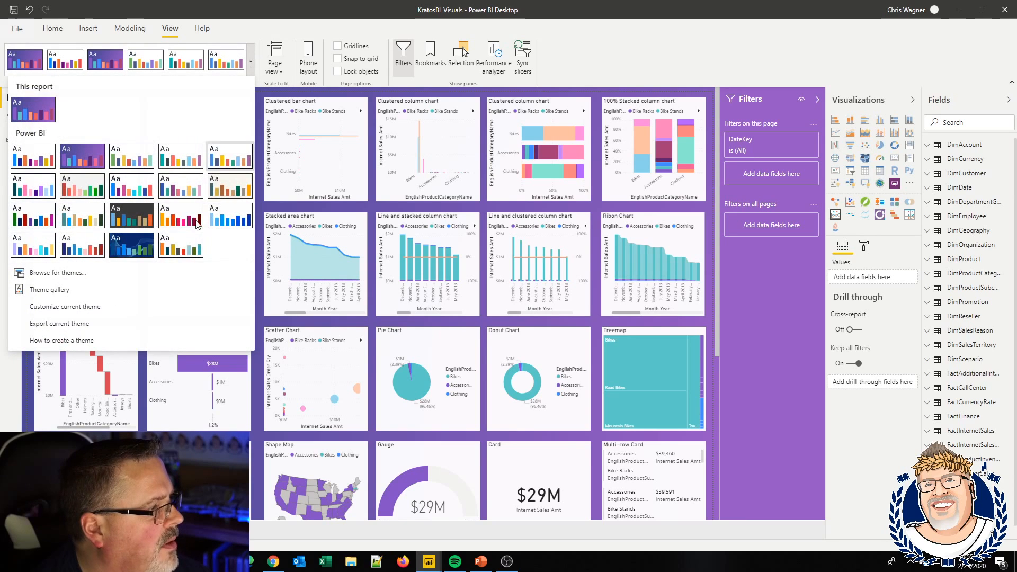
pyautogui.click(142, 237)
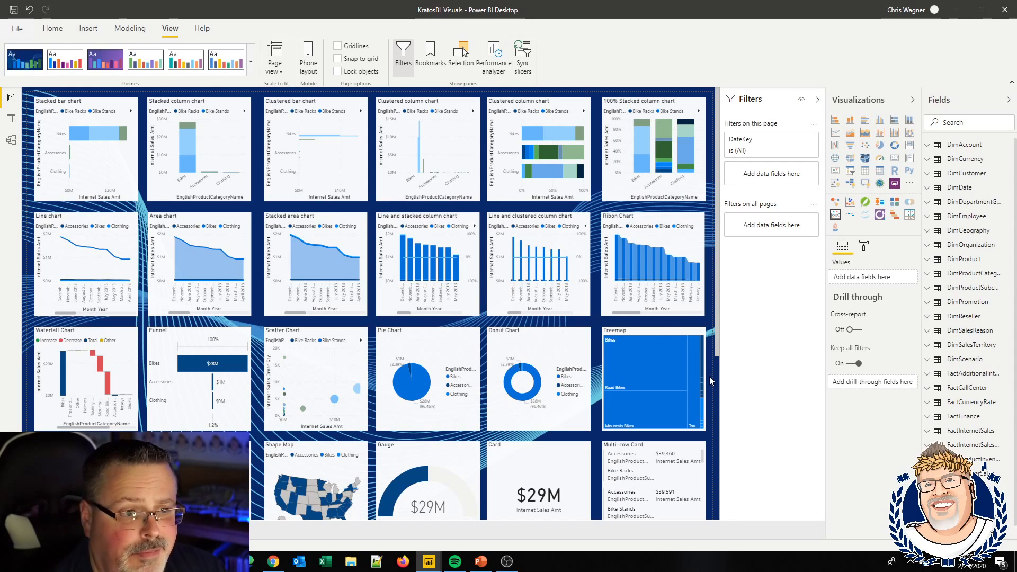
pyautogui.moveTo(703, 377)
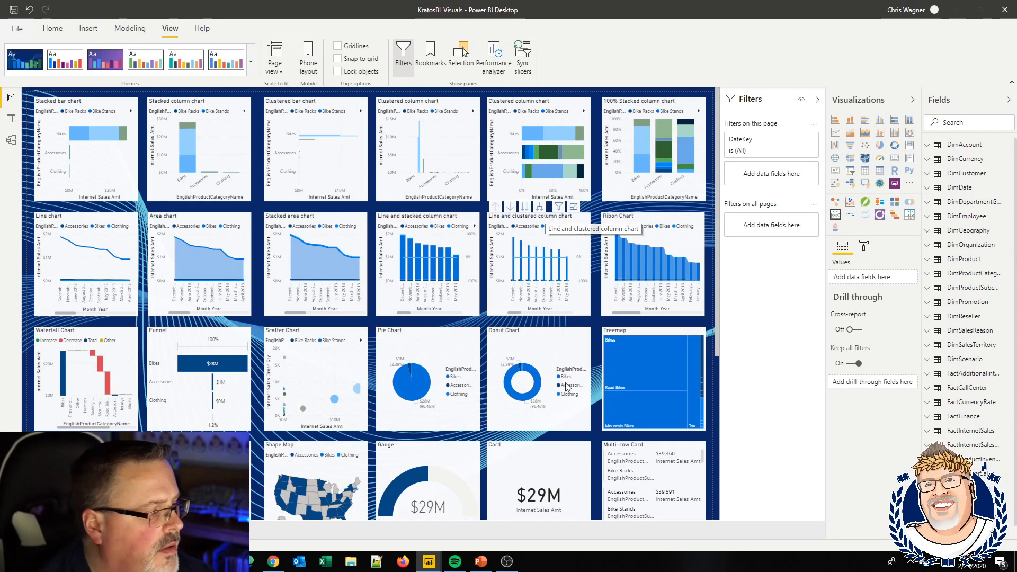
pyautogui.click(257, 566)
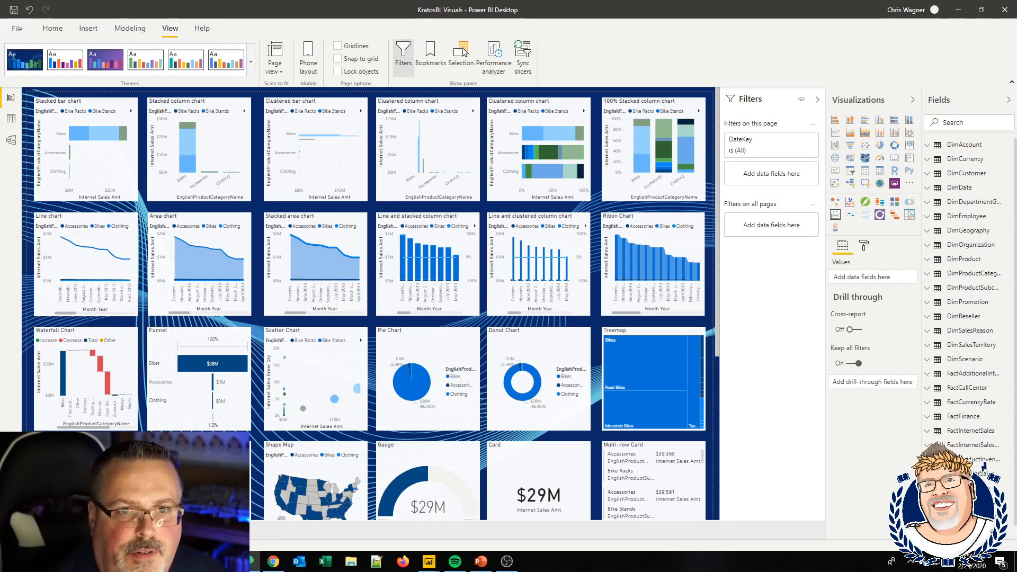
# - Bring the powerbi.tips browser window over the report, open the site's theme generator, and move the window back off this screen
pyautogui.moveTo(1016, 42); pyautogui.dragTo(611, 40)
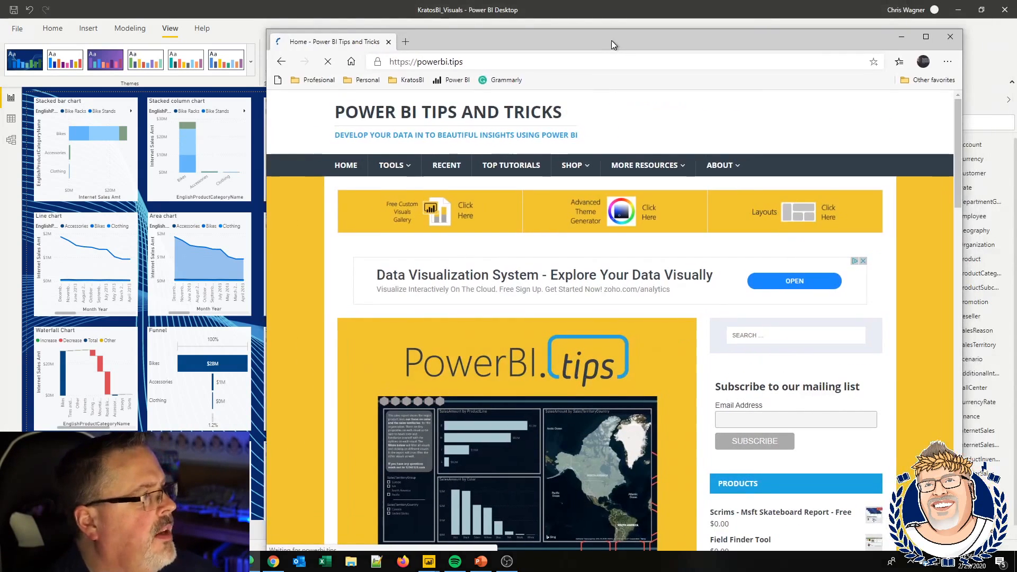
pyautogui.moveTo(568, 164)
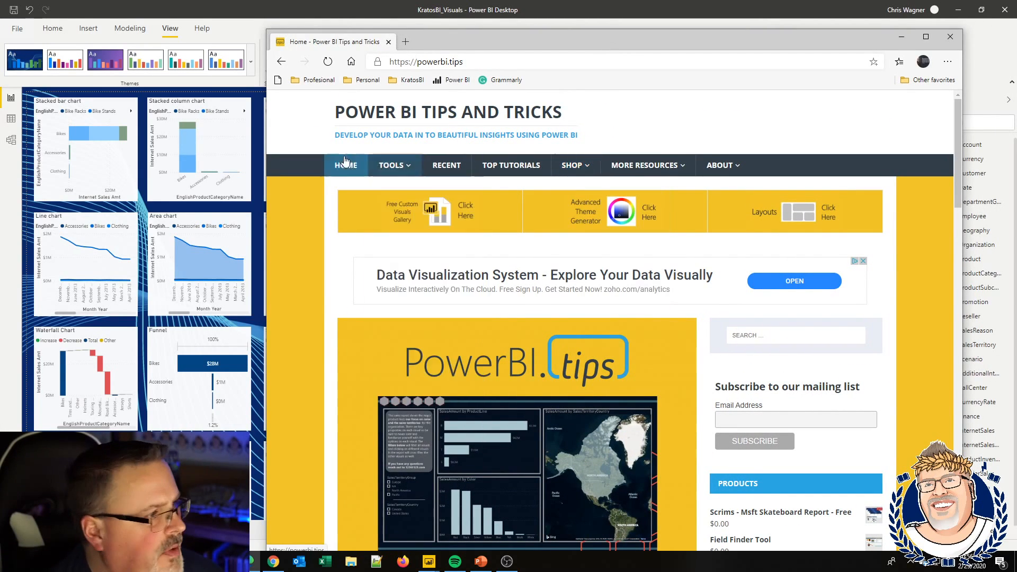
pyautogui.moveTo(392, 166)
pyautogui.click(396, 195)
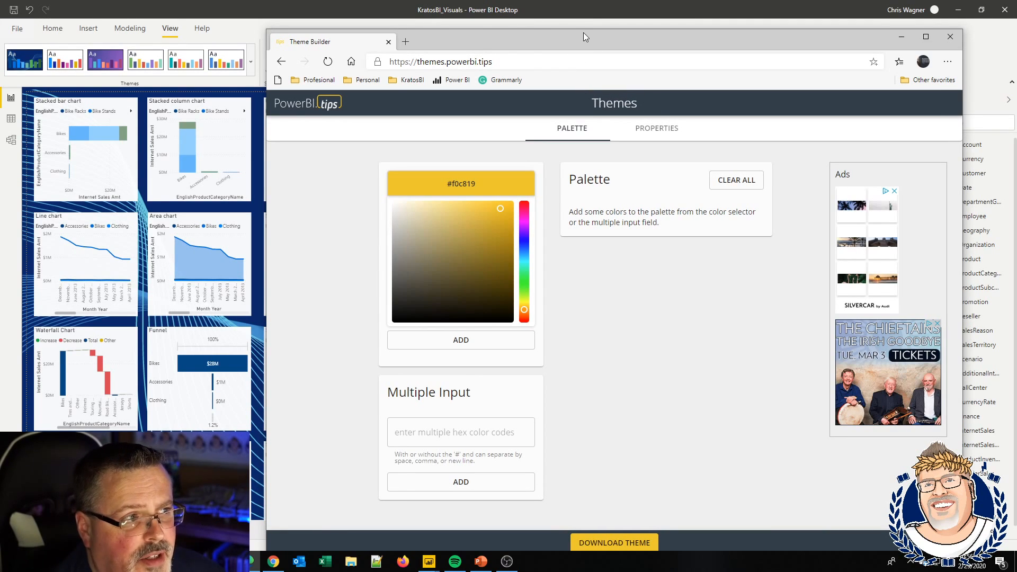
pyautogui.moveTo(583, 37); pyautogui.dragTo(622, 110)
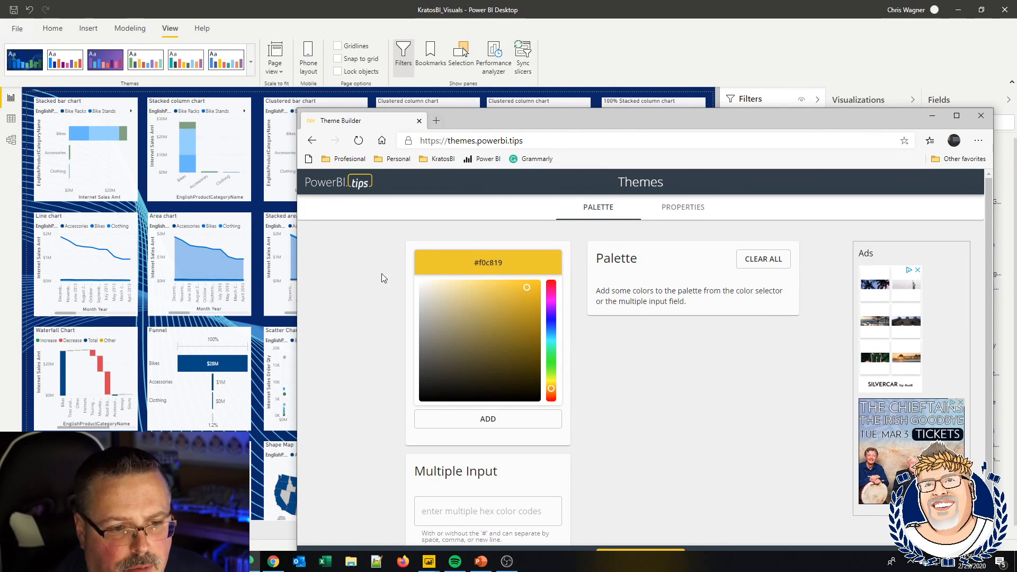
pyautogui.moveTo(768, 117); pyautogui.dragTo(0, 133)
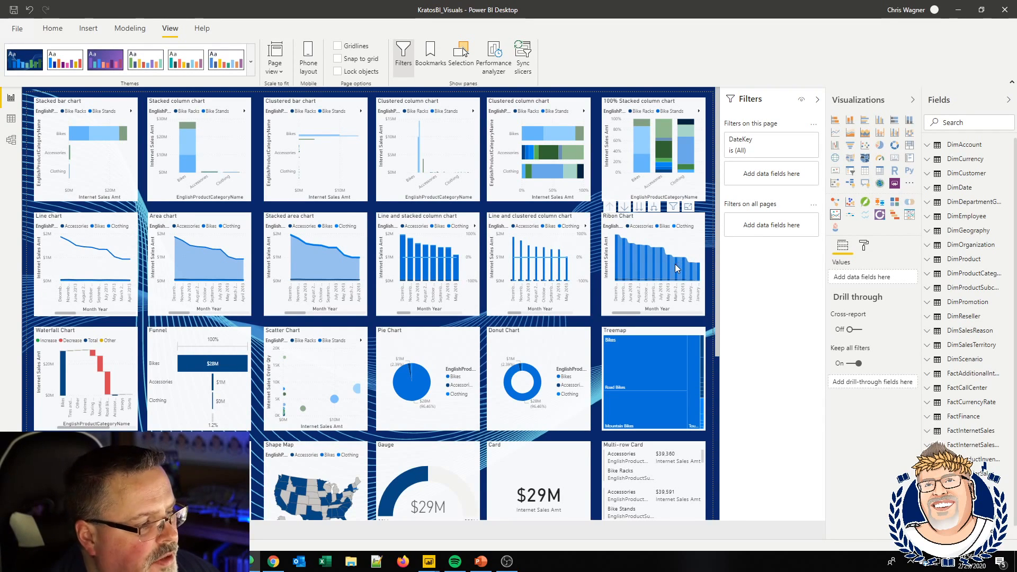
# - View the ribbon chart and the scatter chart one at a time in focus mode, returning to the report page after each
pyautogui.moveTo(675, 265)
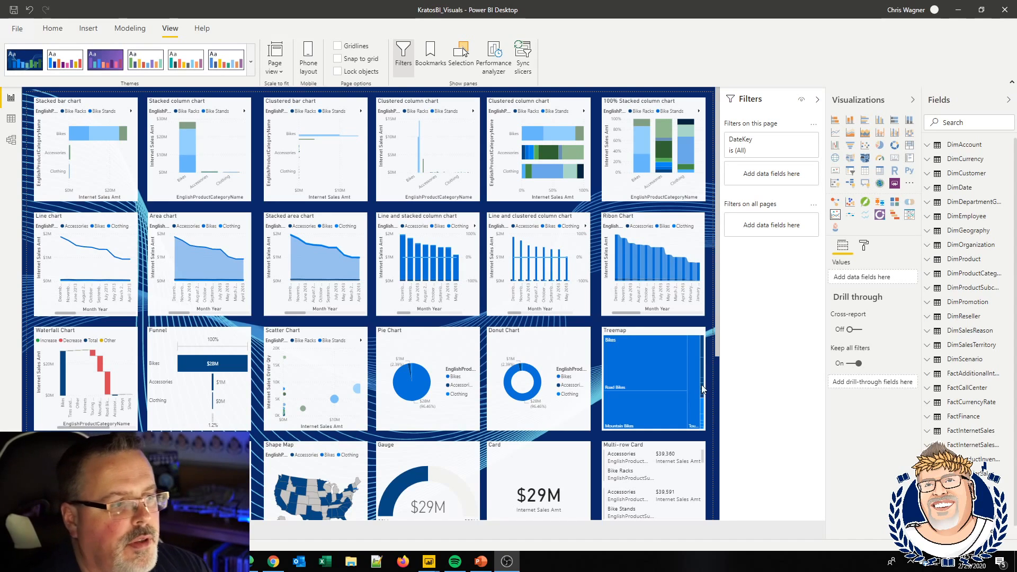
pyautogui.click(690, 210)
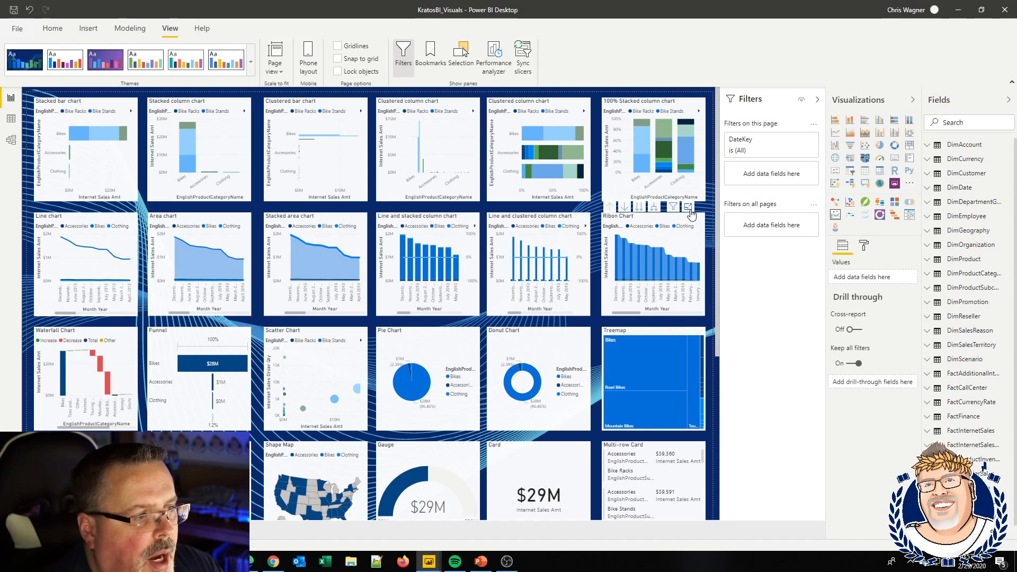
pyautogui.click(690, 211)
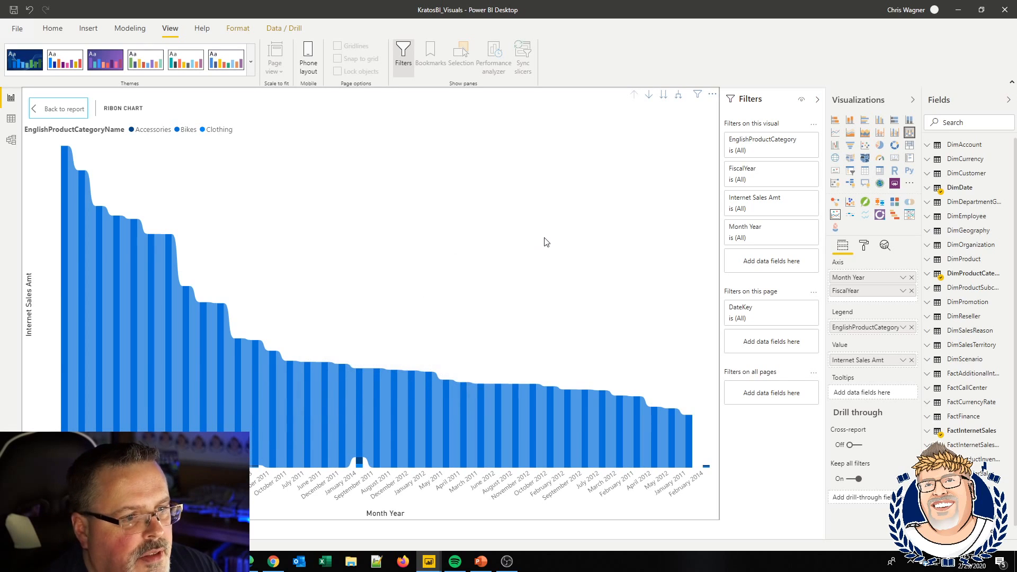
pyautogui.click(66, 115)
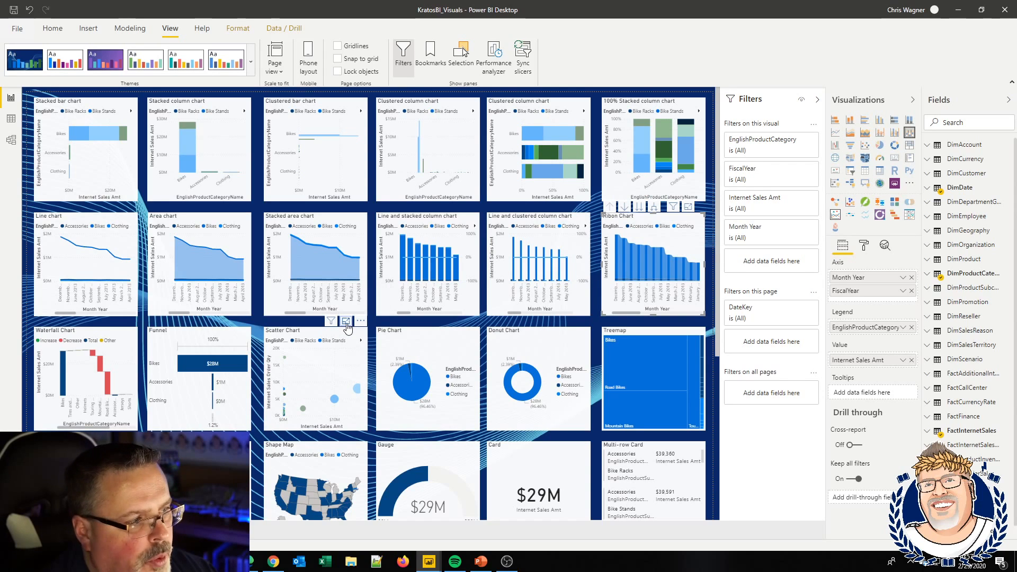
pyautogui.click(346, 322)
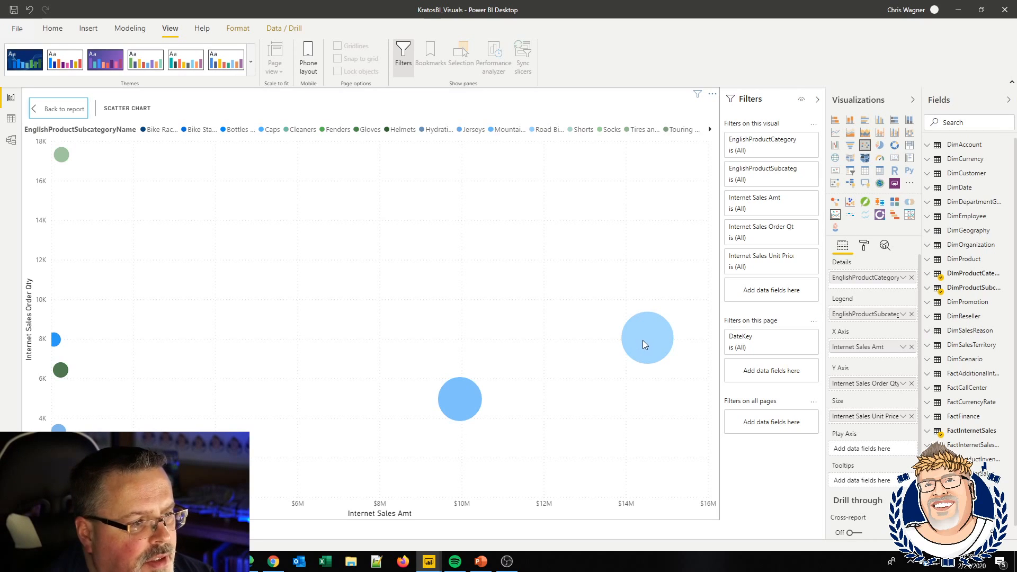
pyautogui.moveTo(643, 339)
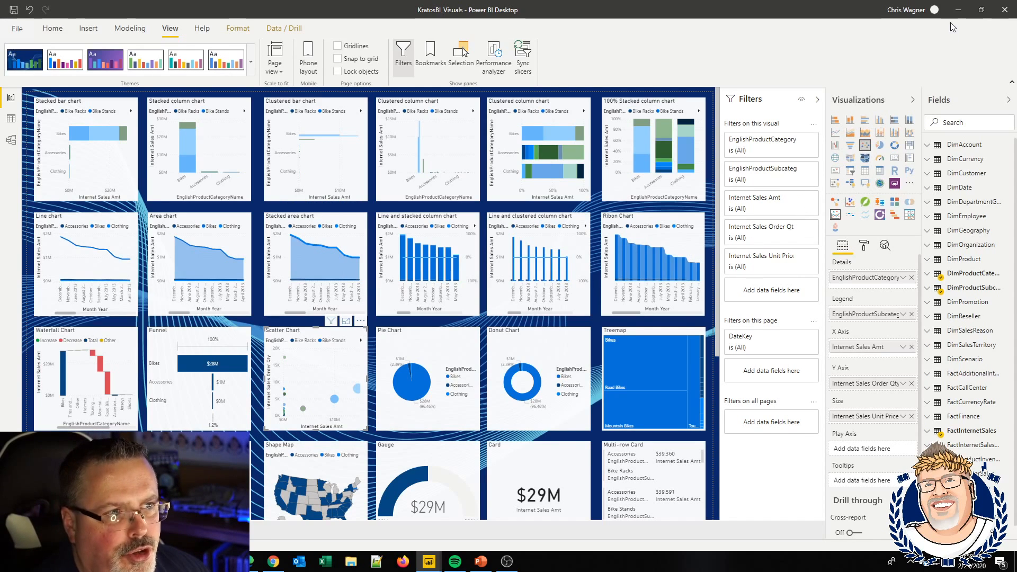
# - Minimize the KratosBI_Visuals report and bring the Theme Builder browser window onto the desktop
pyautogui.click(957, 12)
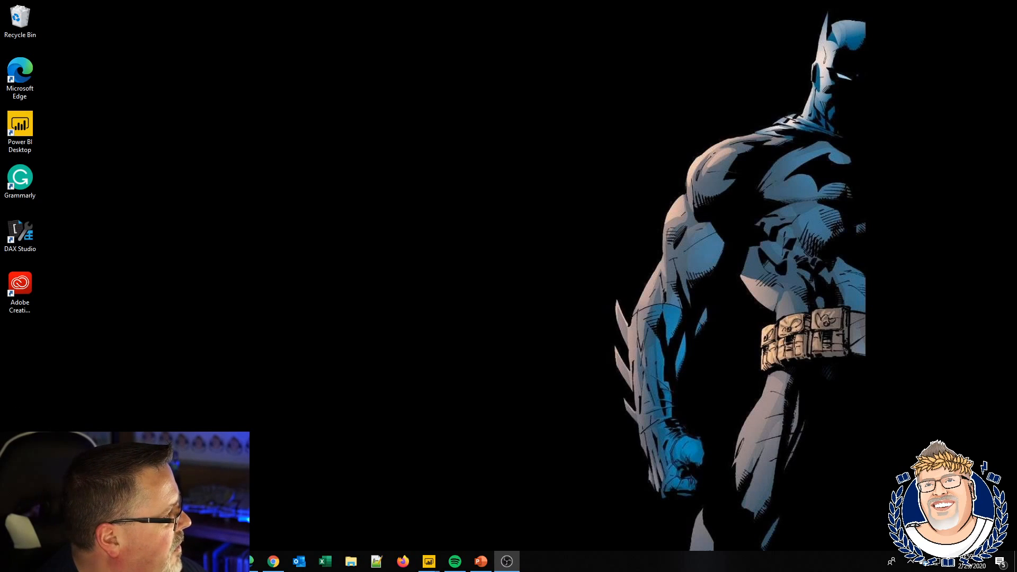
pyautogui.moveTo(0, 108); pyautogui.dragTo(290, 56)
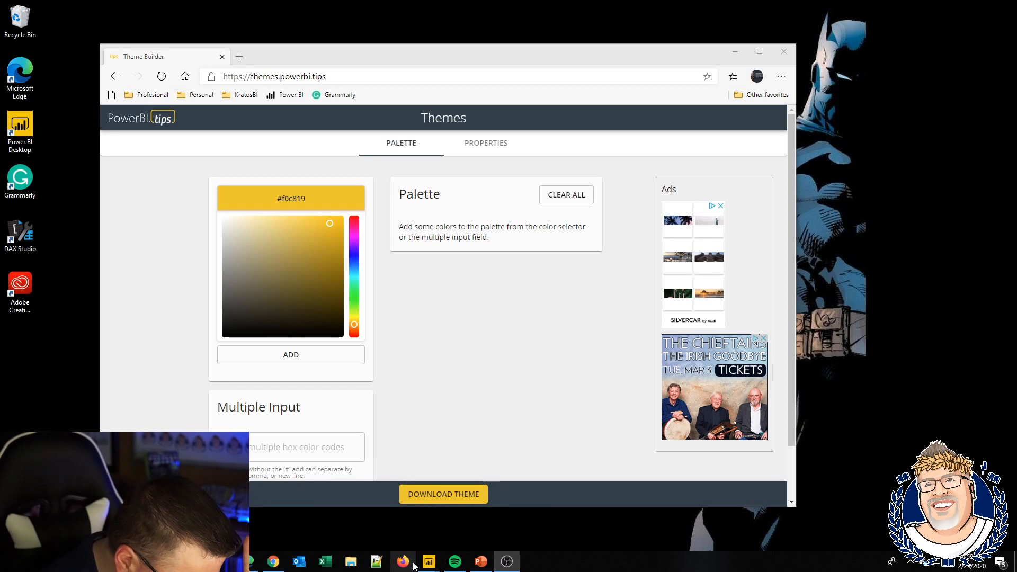
pyautogui.moveTo(420, 569)
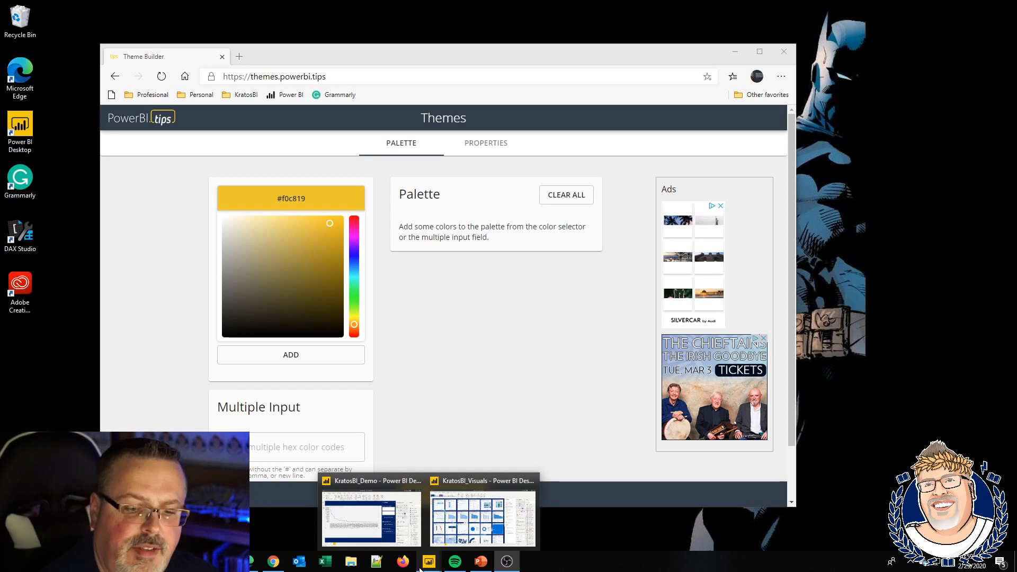